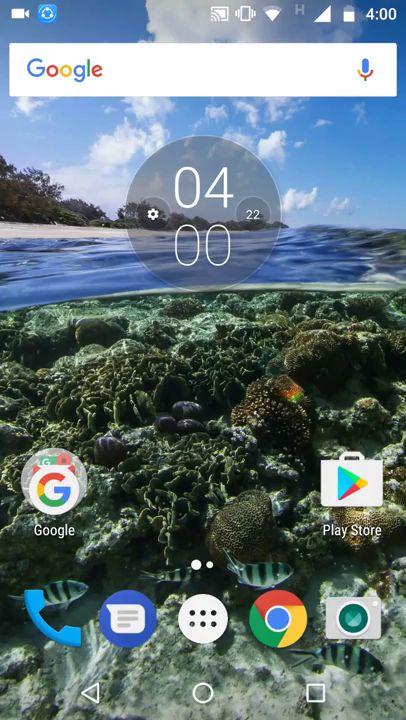
Step: Launch the Google Play Store app from the Android home screen
left_click(352, 485)
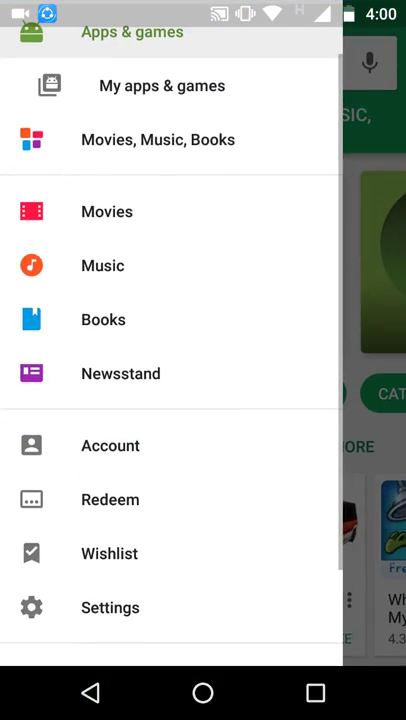
Step: Go to Play Store Settings and open the Parental controls page
left_click(110, 607)
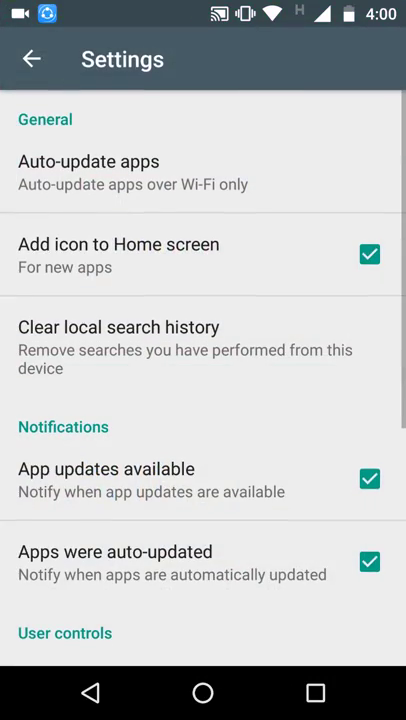
scroll(203, 400, "down", 4)
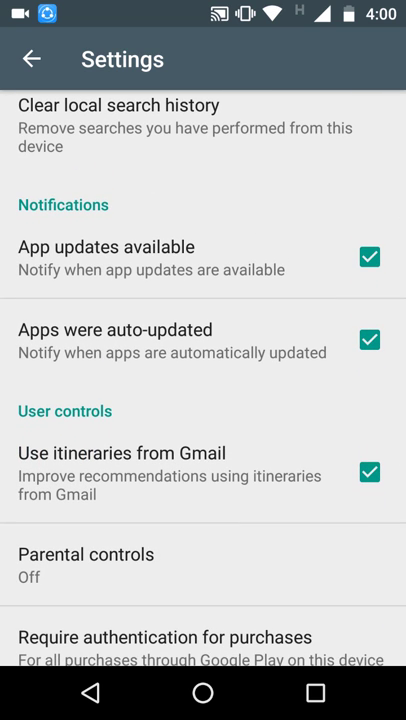
left_click(203, 565)
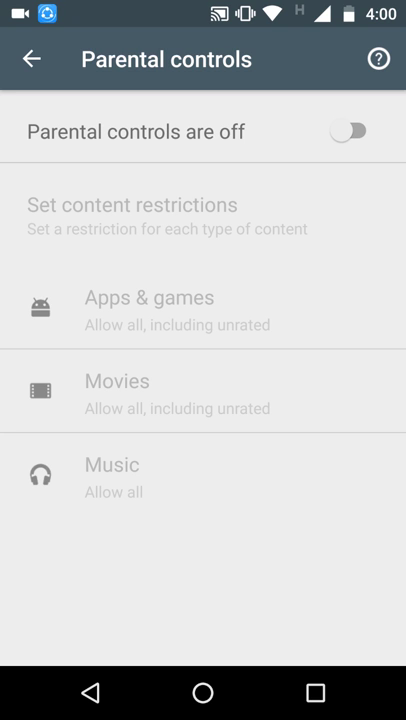
left_click(348, 131)
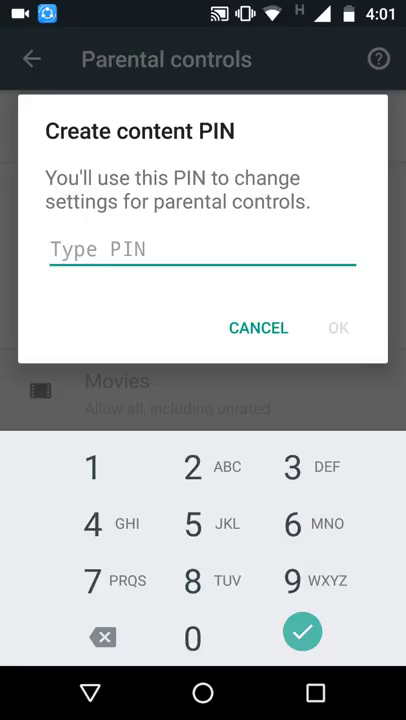
left_click(92, 467)
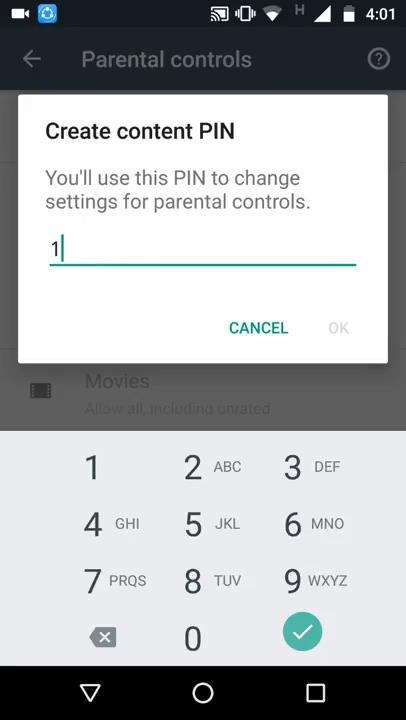
left_click(193, 467)
left_click(292, 467)
left_click(92, 524)
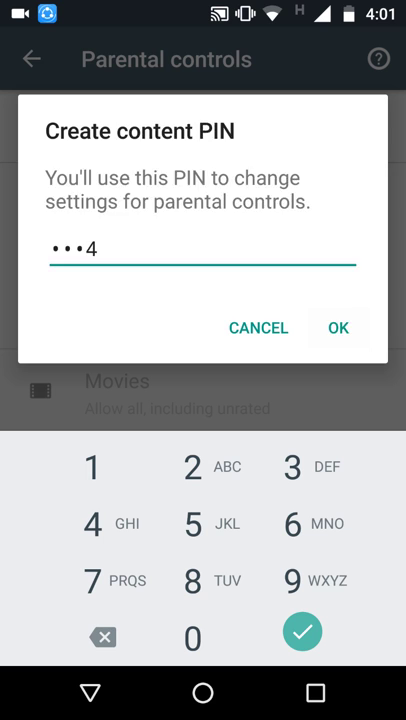
left_click(338, 327)
left_click(92, 467)
left_click(193, 467)
type("•2")
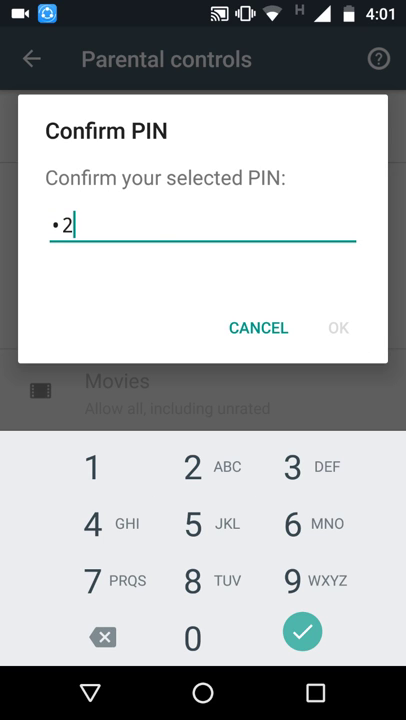
left_click(292, 467)
left_click(92, 524)
left_click(338, 327)
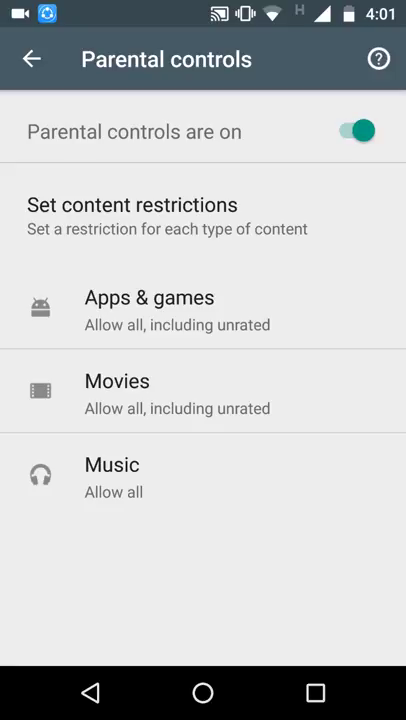
left_click(356, 131)
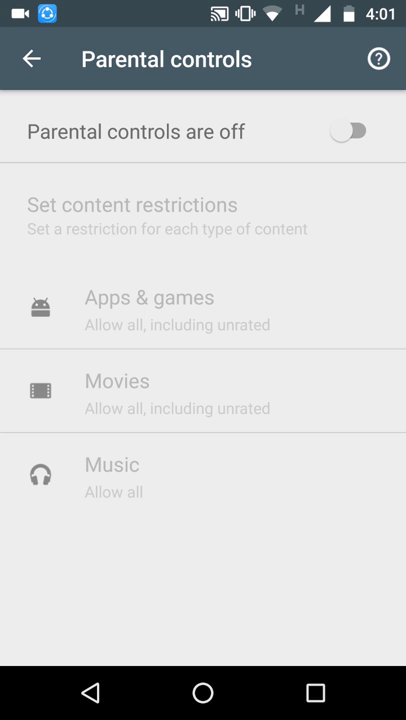
Step: Switch parental controls on and submit a new four-digit content PIN
left_click(348, 131)
left_click(92, 466)
type("1")
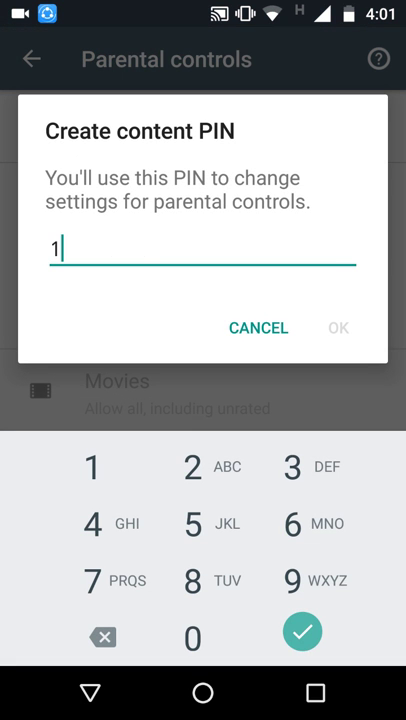
left_click(192, 466)
left_click(292, 466)
left_click(92, 523)
left_click(338, 327)
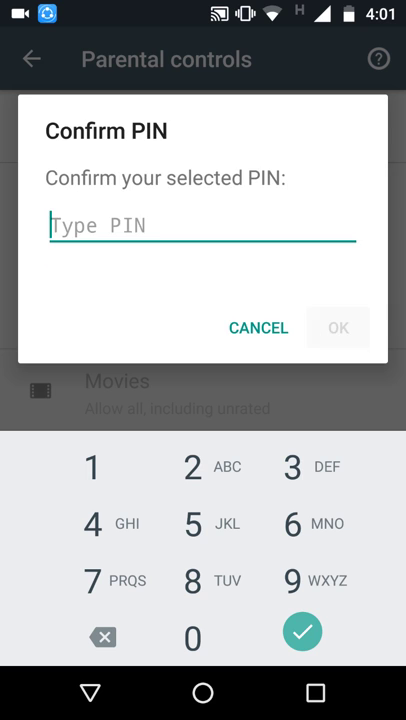
Step: Re-enter the four-digit PIN to confirm it and enable parental controls
left_click(92, 466)
left_click(192, 466)
left_click(292, 466)
left_click(92, 523)
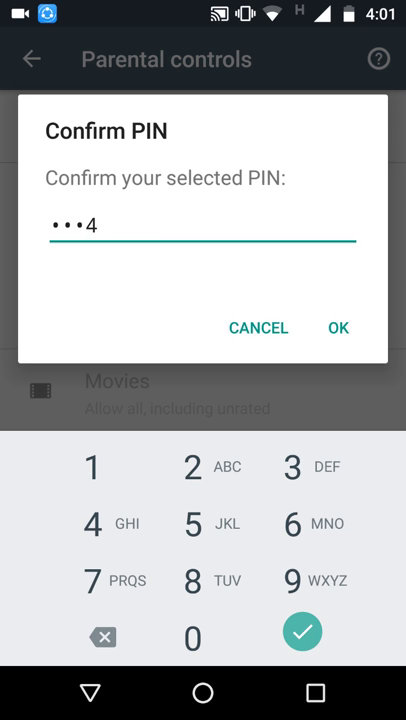
left_click(338, 327)
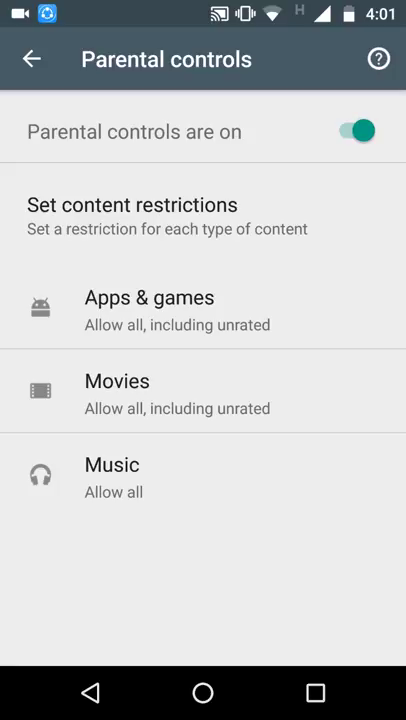